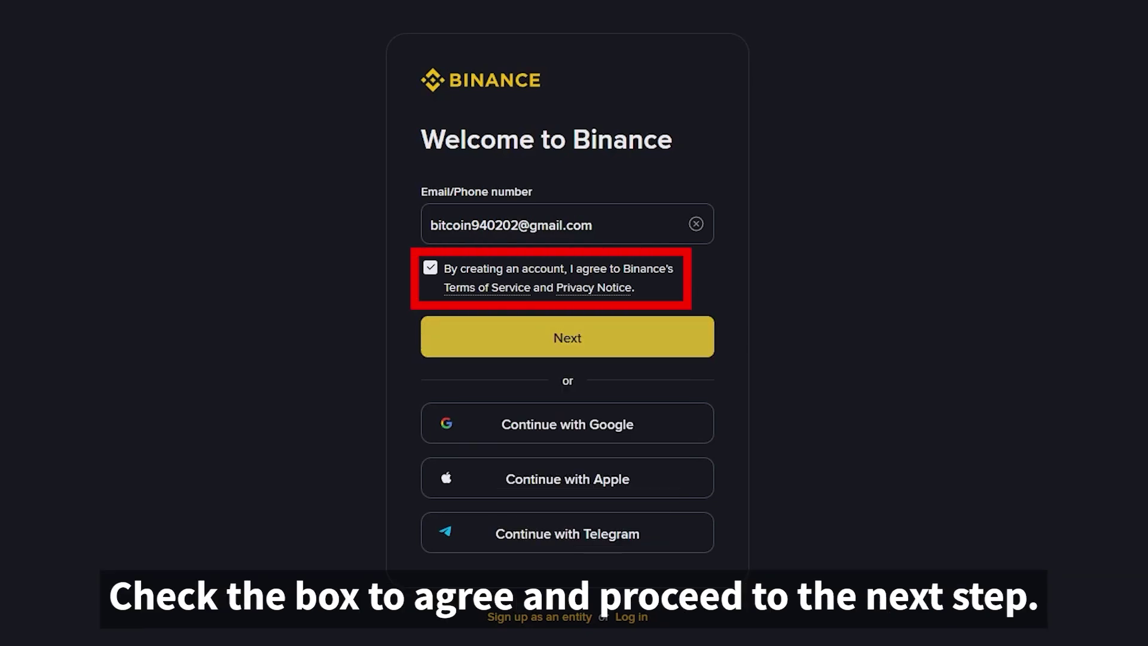
Step: Submit the sign-up email and enter the emailed 6-digit verification code
left_click(665, 332)
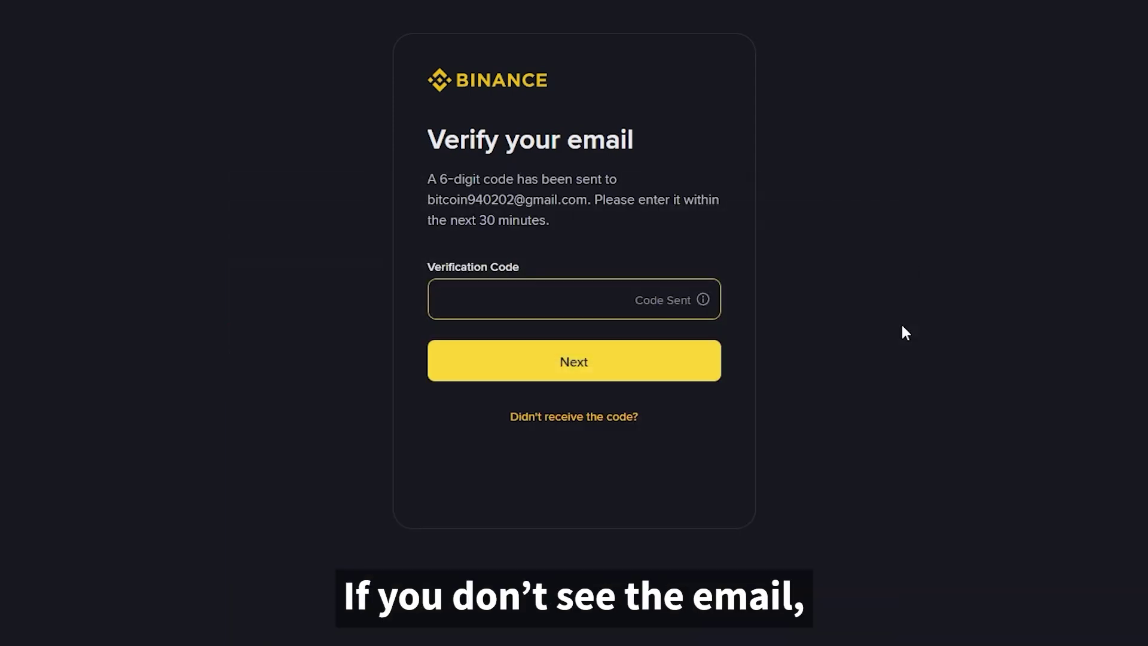
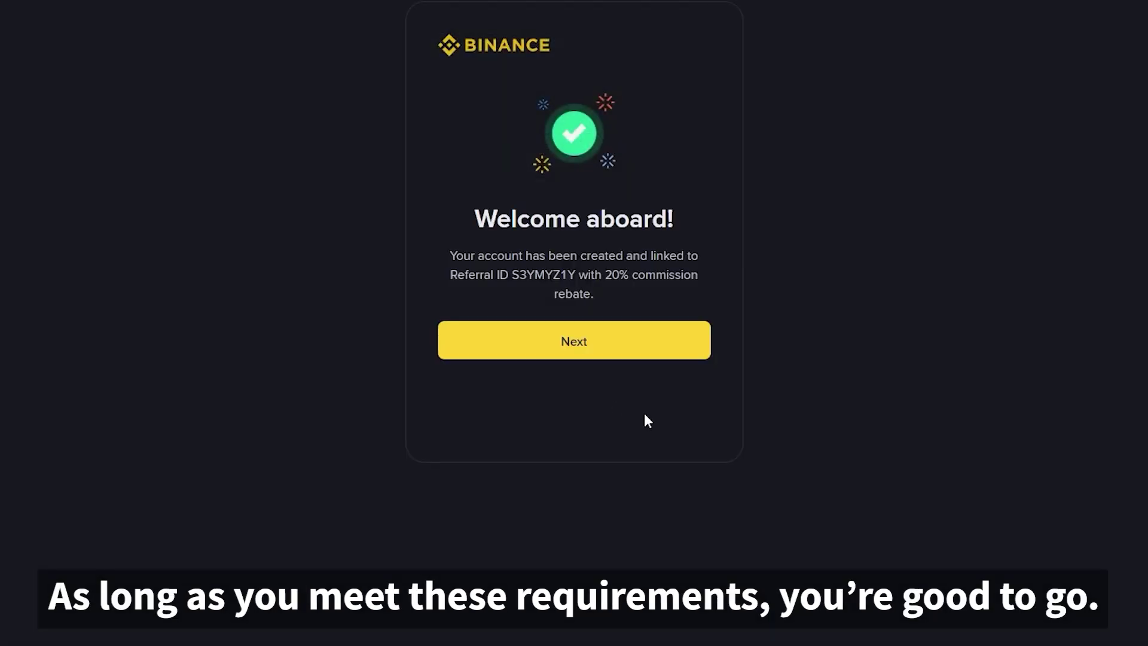
Step: Continue past the welcome and start identity verification from Account > Identification
left_click(651, 352)
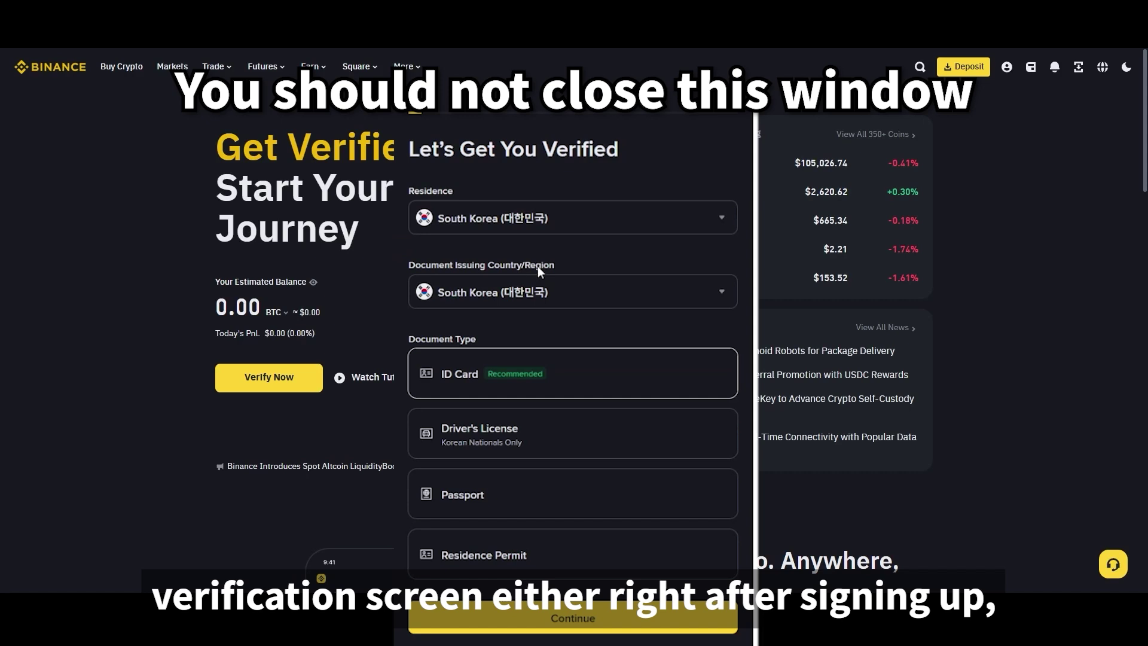
mouse_move(1006, 73)
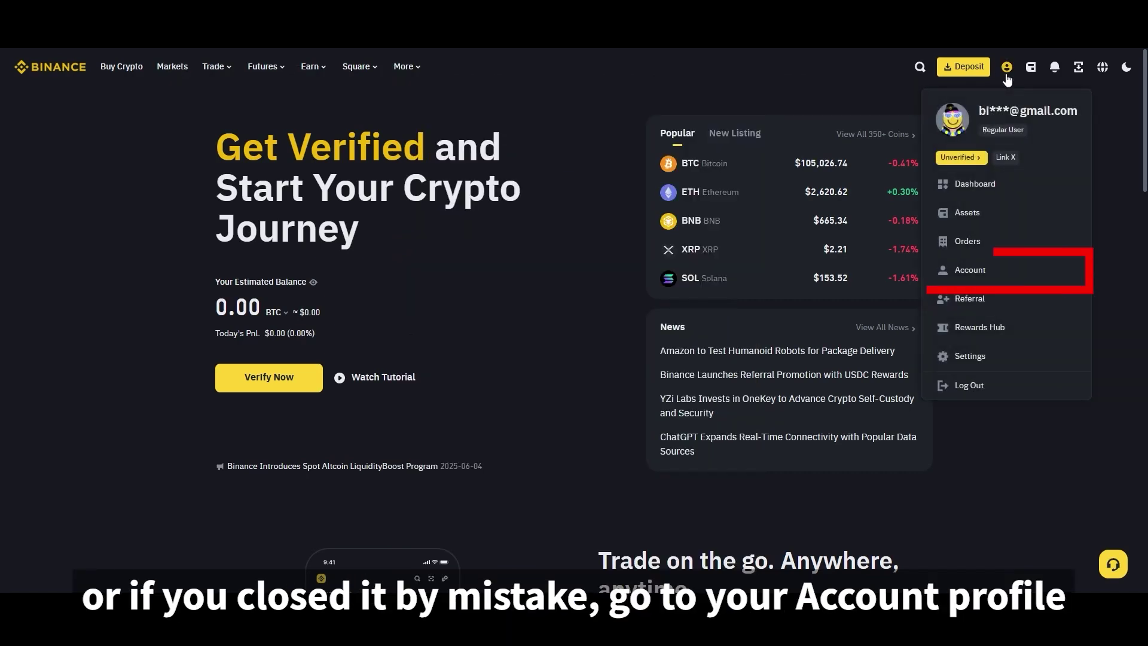
left_click(987, 271)
left_click(423, 223)
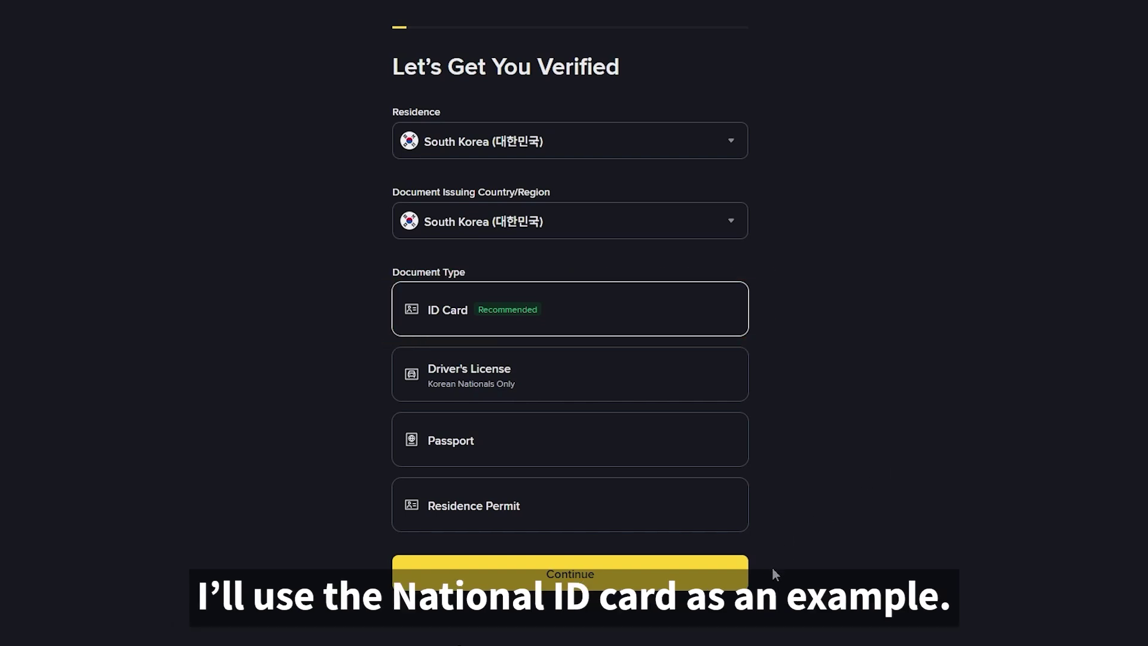
Step: Confirm the South Korea ID Card, upload it from this device, and begin the liveness face scan
left_click(728, 577)
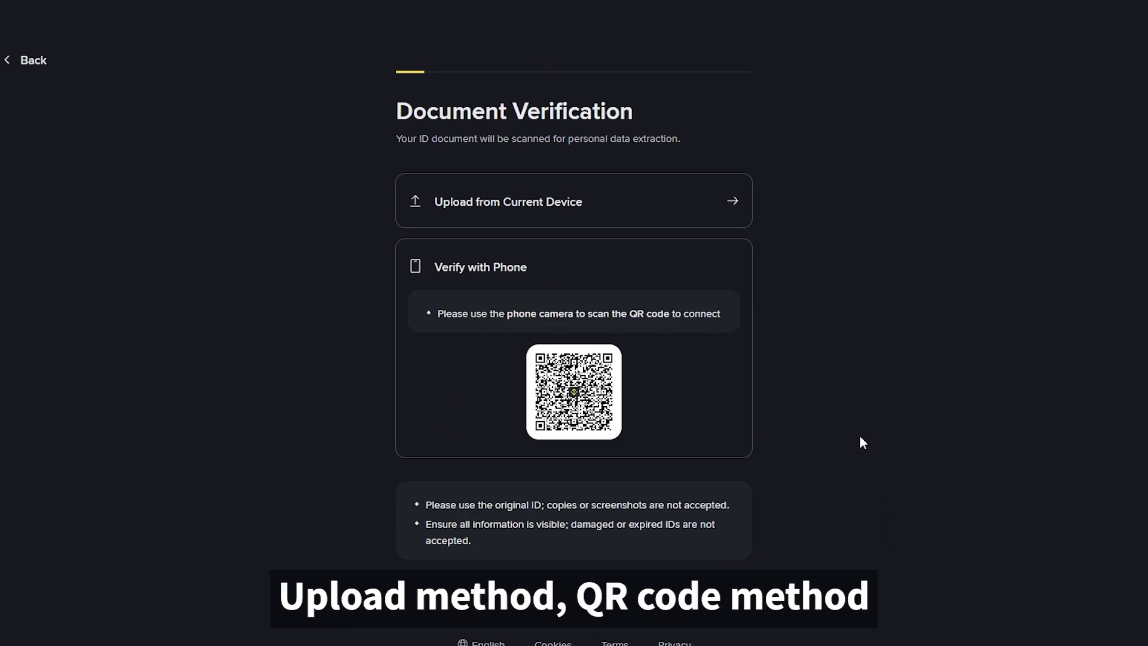
left_click(690, 200)
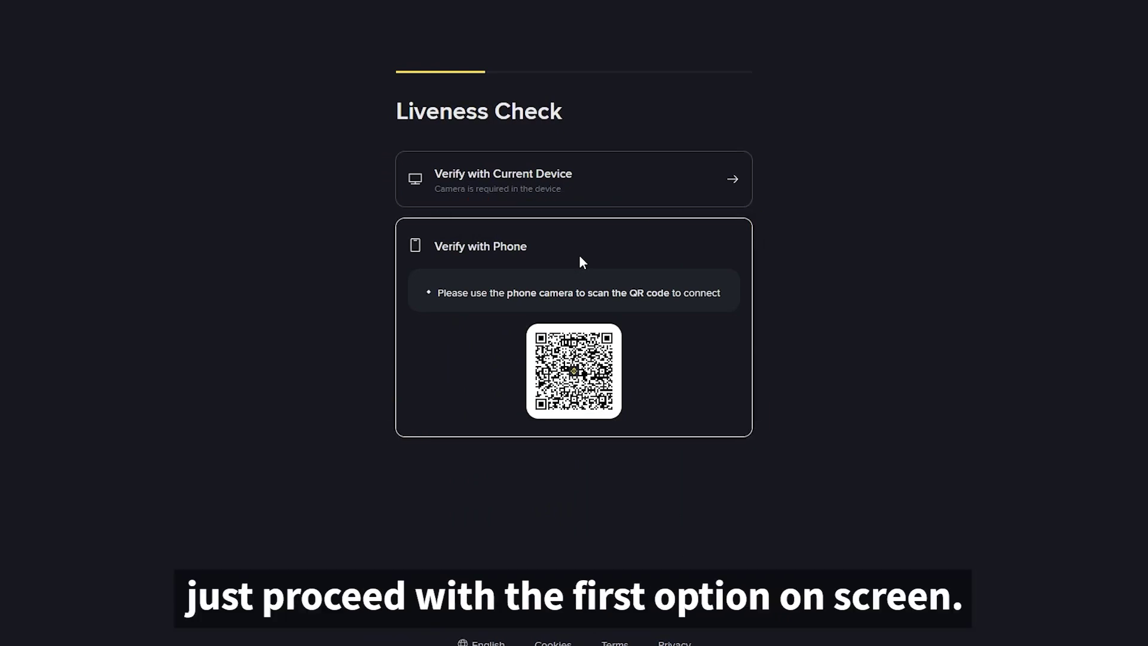
left_click(596, 193)
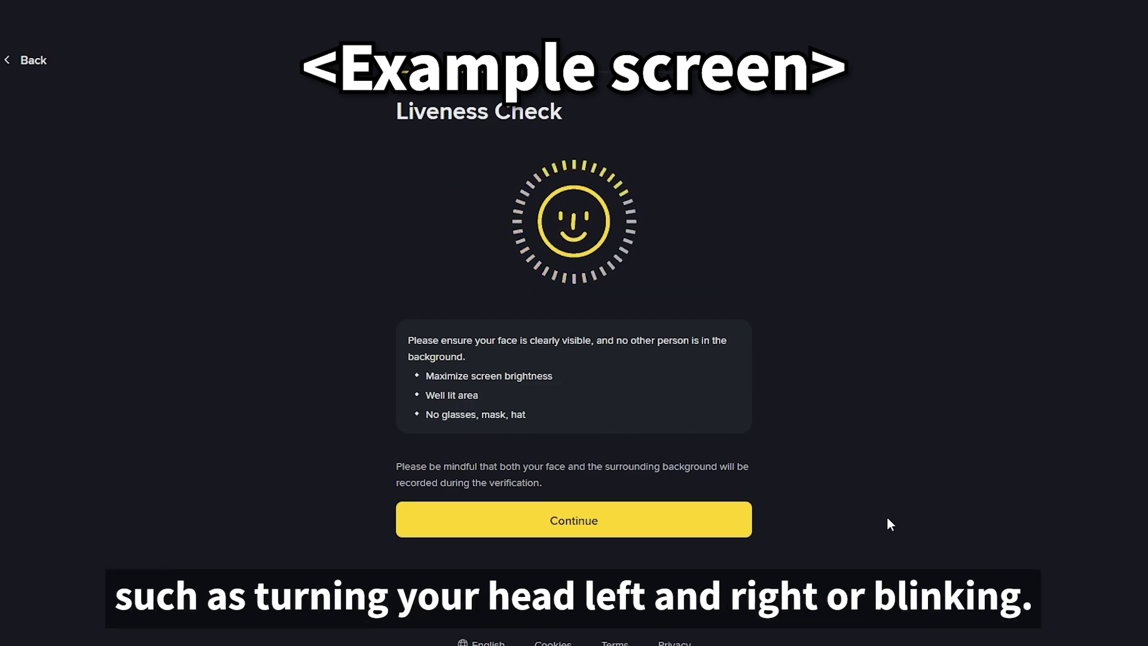
left_click(731, 535)
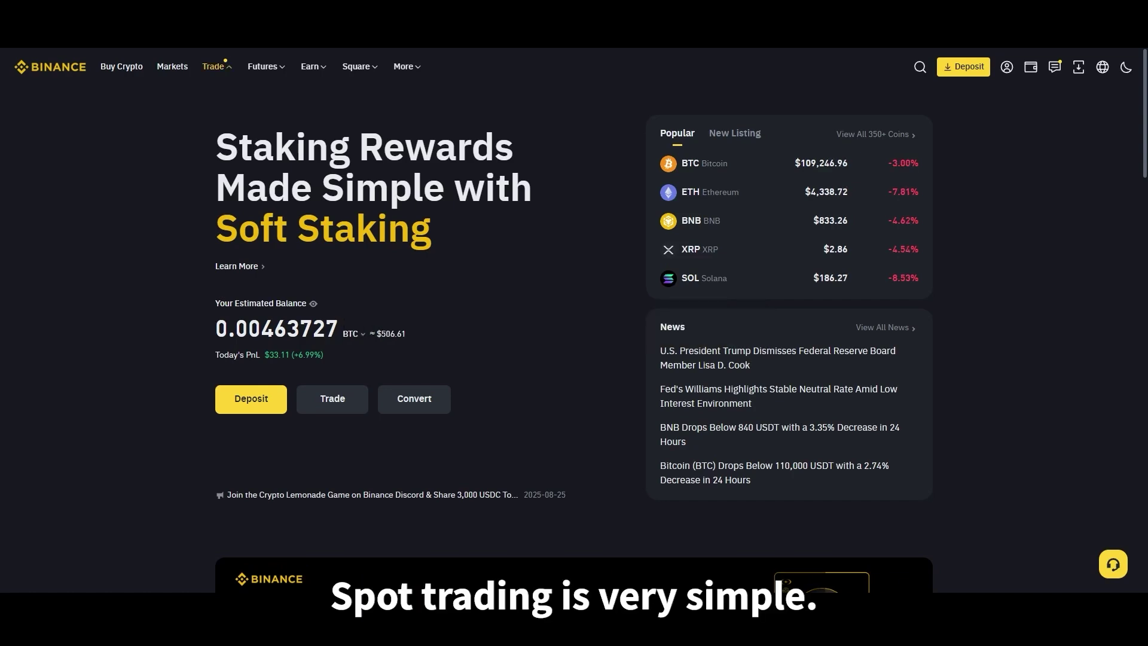
Step: On the Spot page, market-buy 29.4 TRX with the available USDT
mouse_move(213, 66)
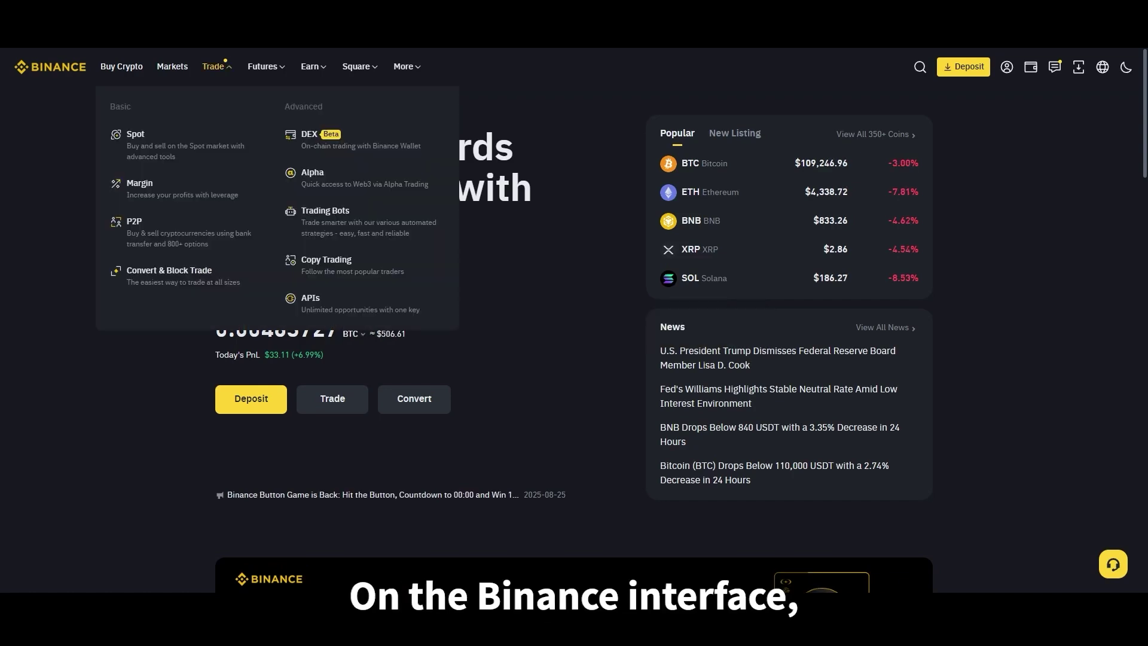
left_click(202, 144)
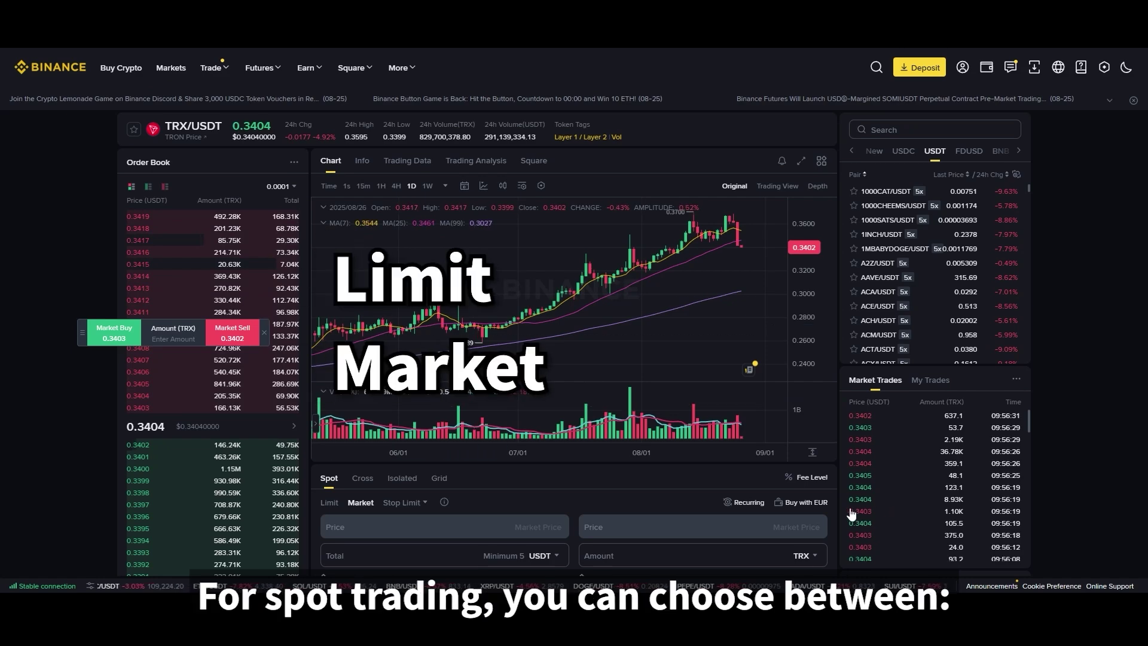
scroll(831, 499, "down", 4)
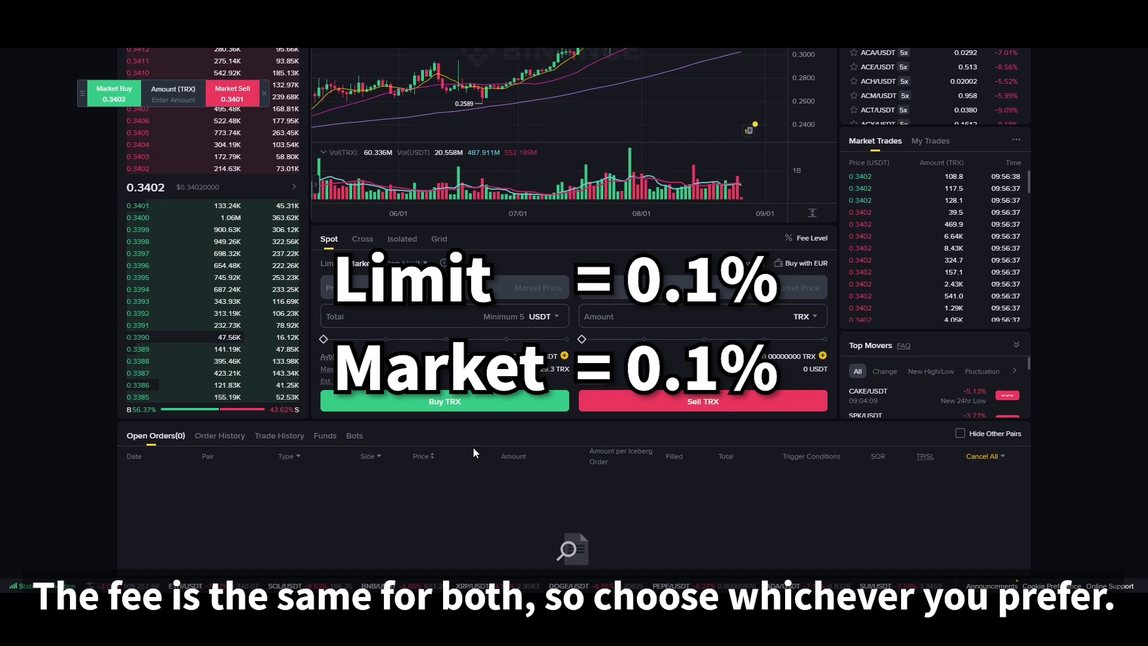
left_click_drag(384, 346, 571, 336)
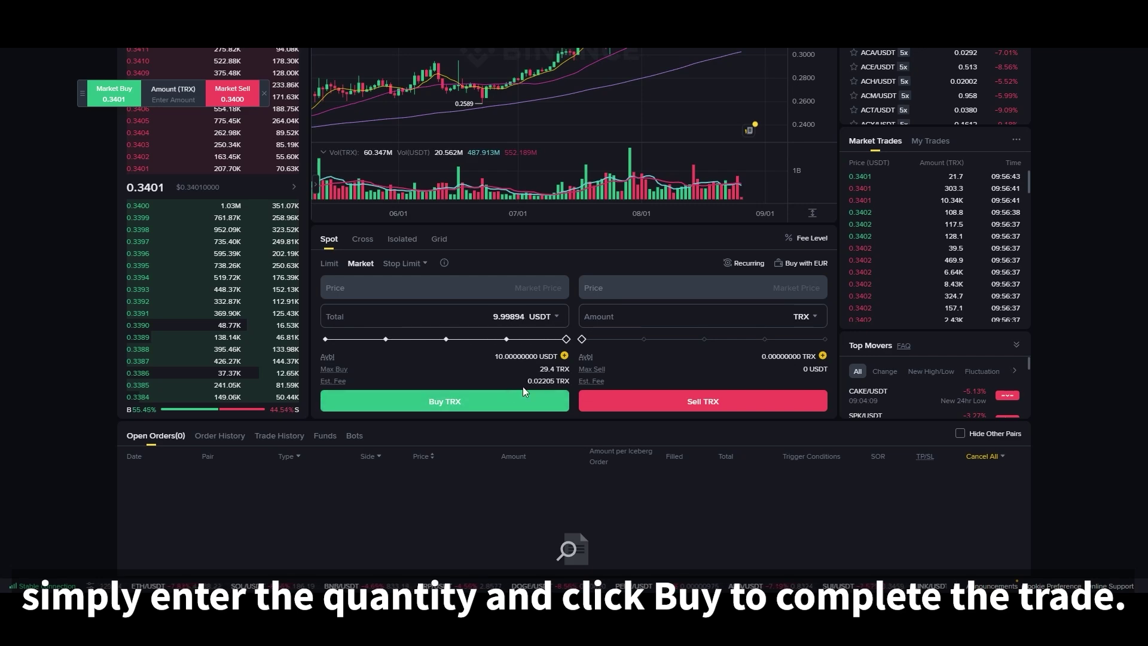
left_click(506, 403)
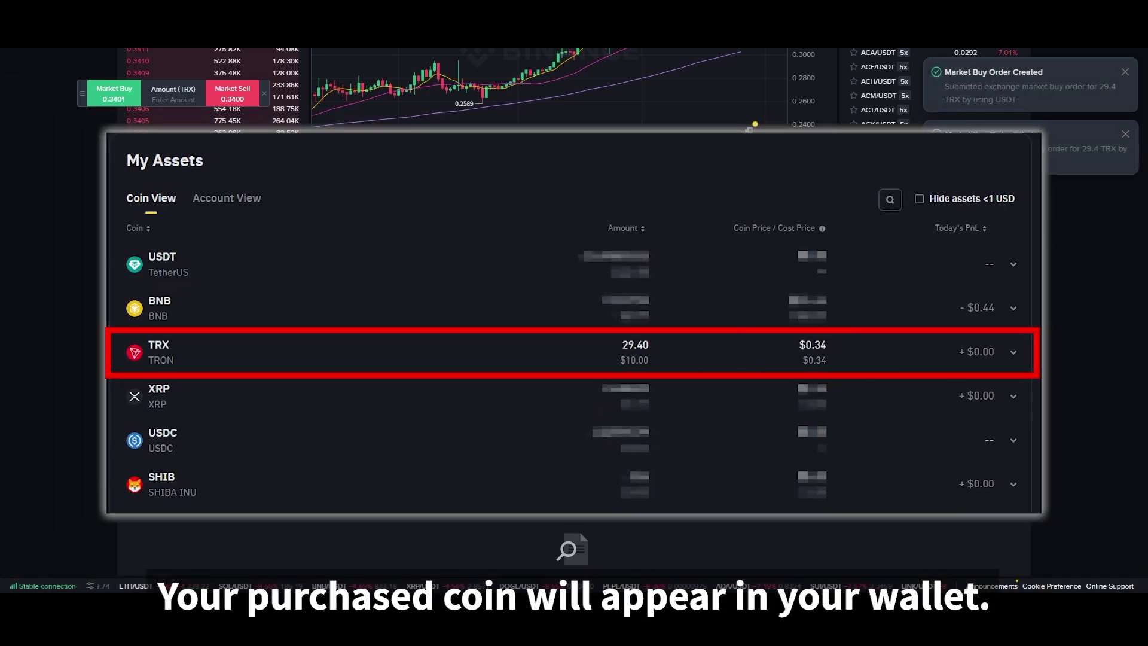
Step: Sell 100% of the TRX at market price
scroll(755, 123, "up", 4)
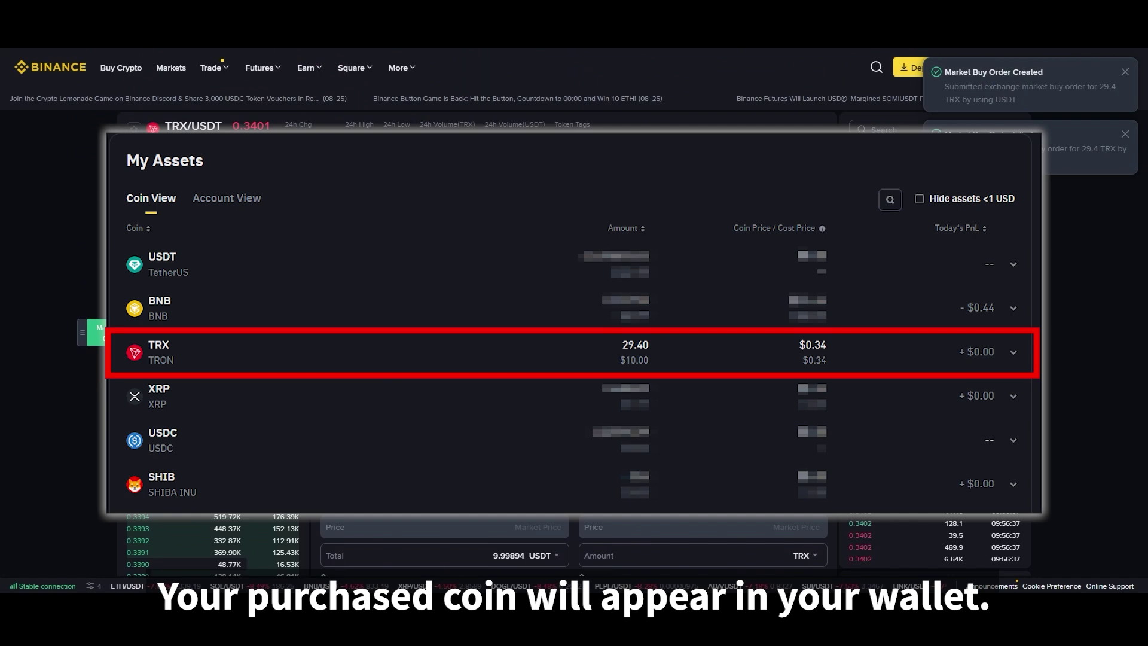
scroll(584, 334, "down", 4)
left_click_drag(584, 339, 825, 339)
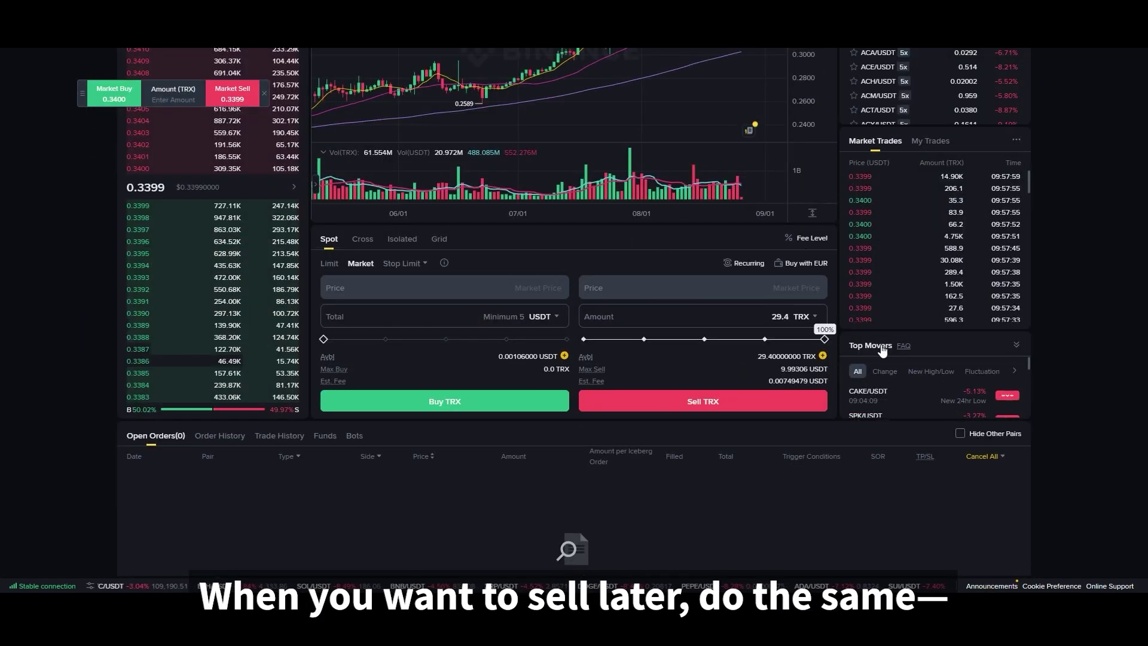
left_click(773, 402)
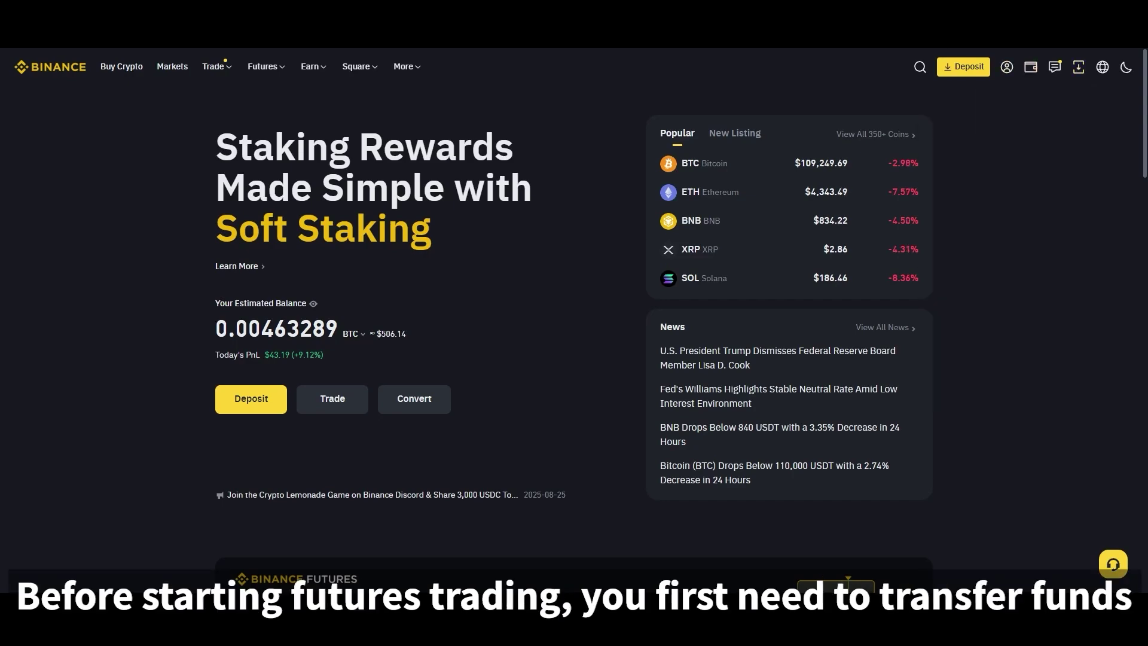
Step: Transfer 9.99412 USDT from Spot to USDⓈ-M Futures and open the USDⓈ-M futures trading page
left_click(984, 213)
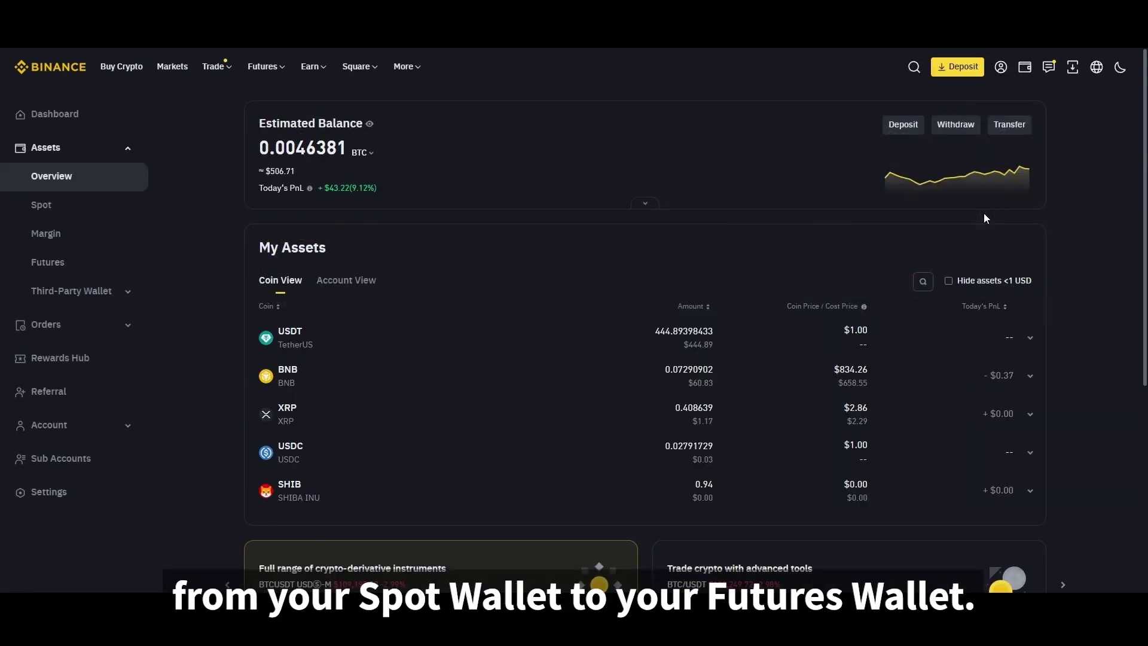
left_click(1023, 129)
left_click(502, 230)
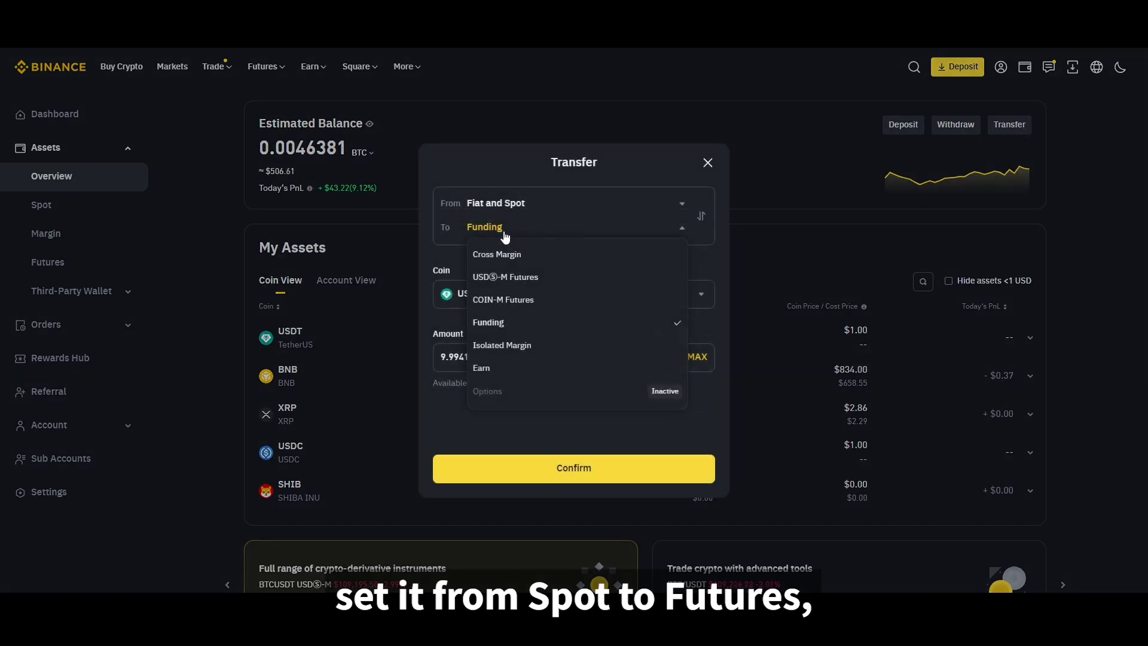
left_click(505, 284)
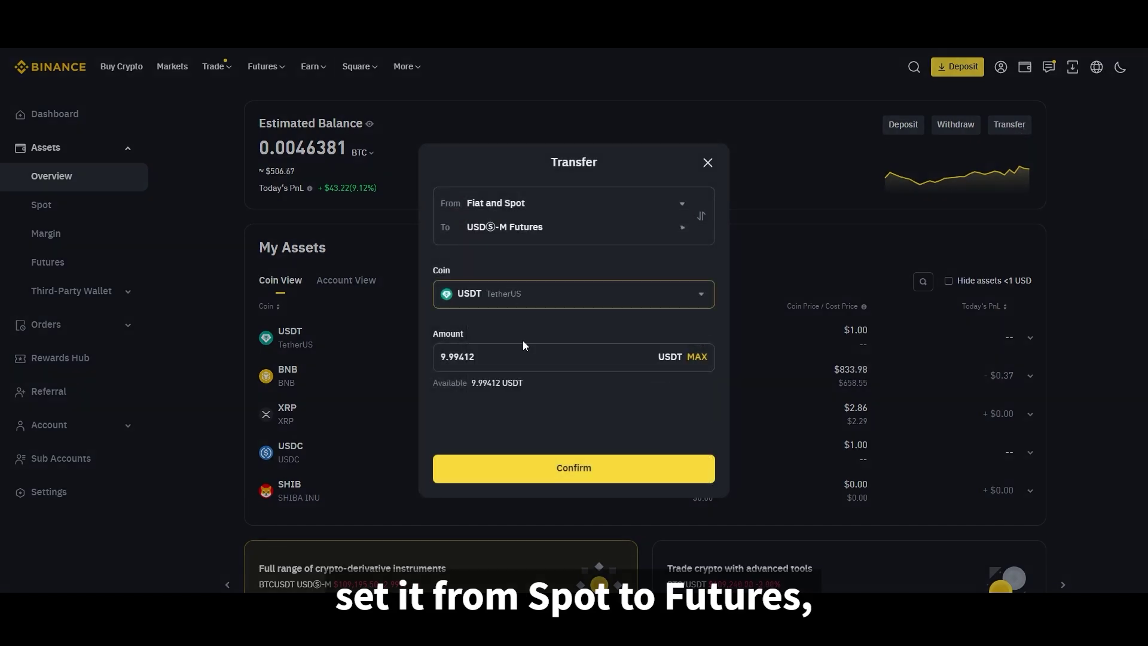
left_click(568, 485)
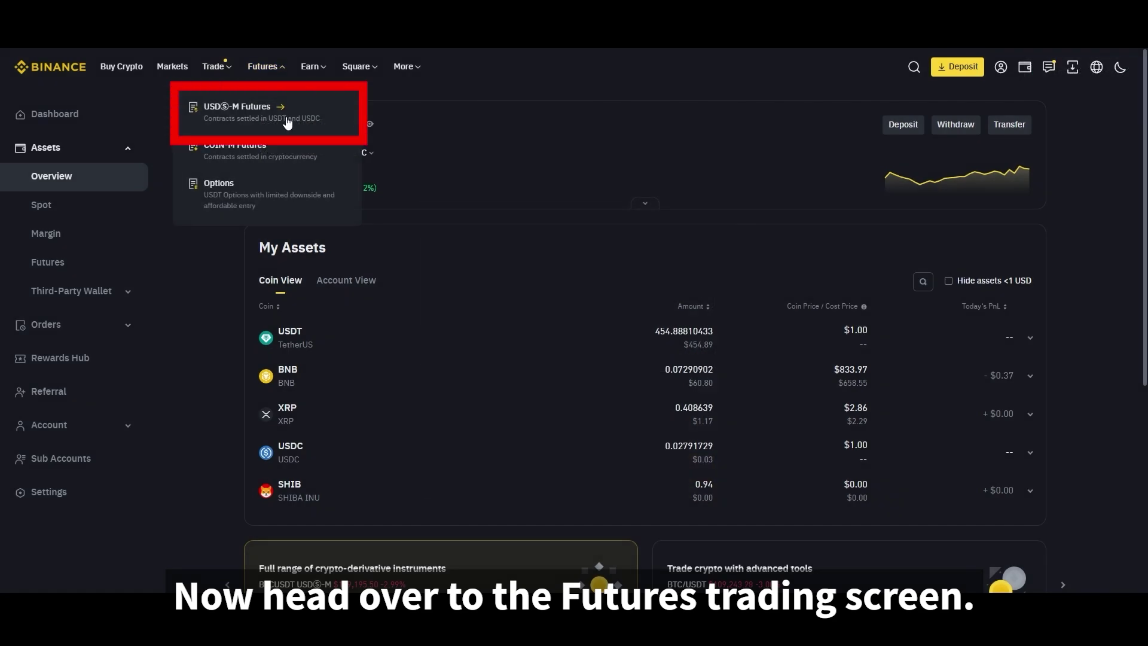
left_click(287, 120)
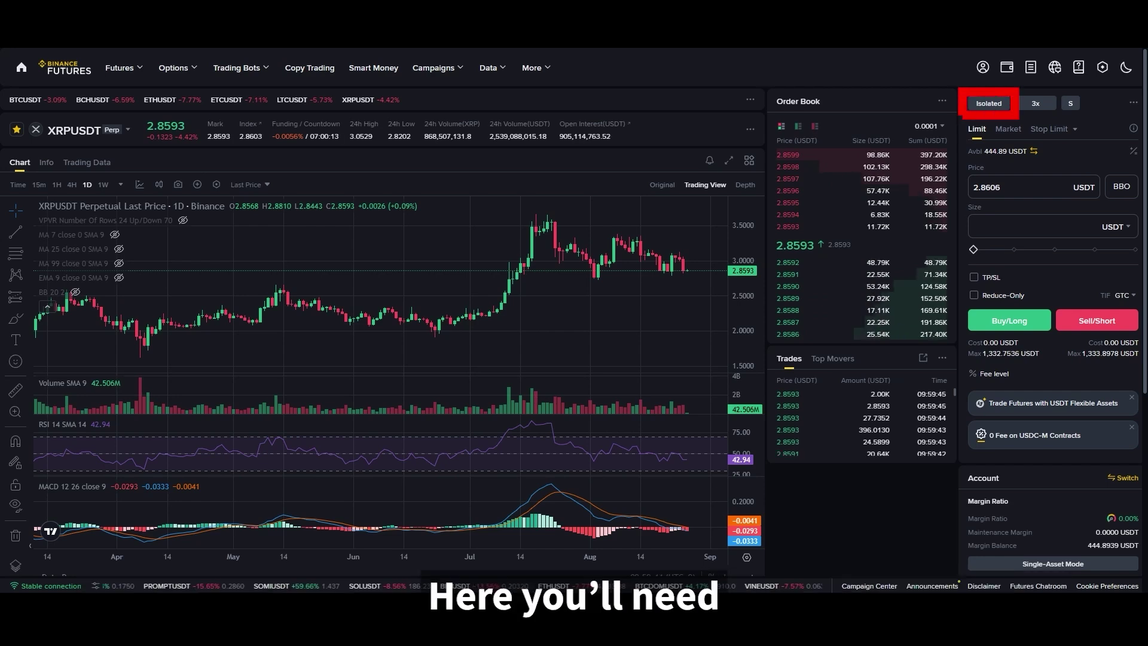
Step: Keep XRPUSDT on Isolated margin and raise its leverage from 3x to 5x
left_click(991, 104)
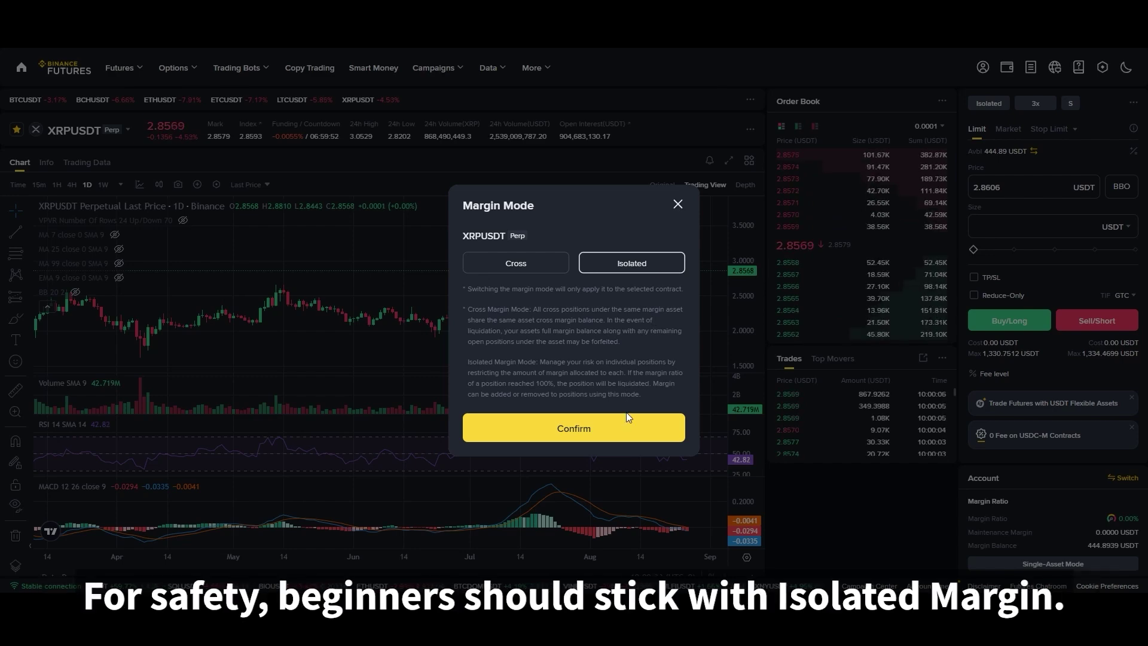
left_click(678, 202)
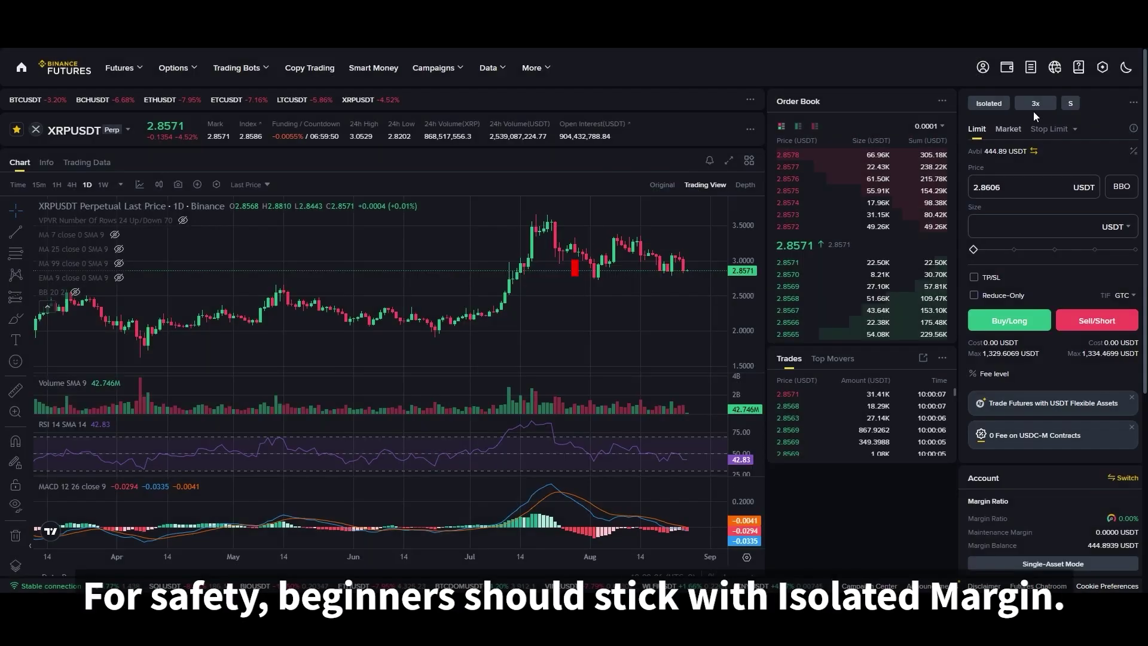
left_click(1037, 102)
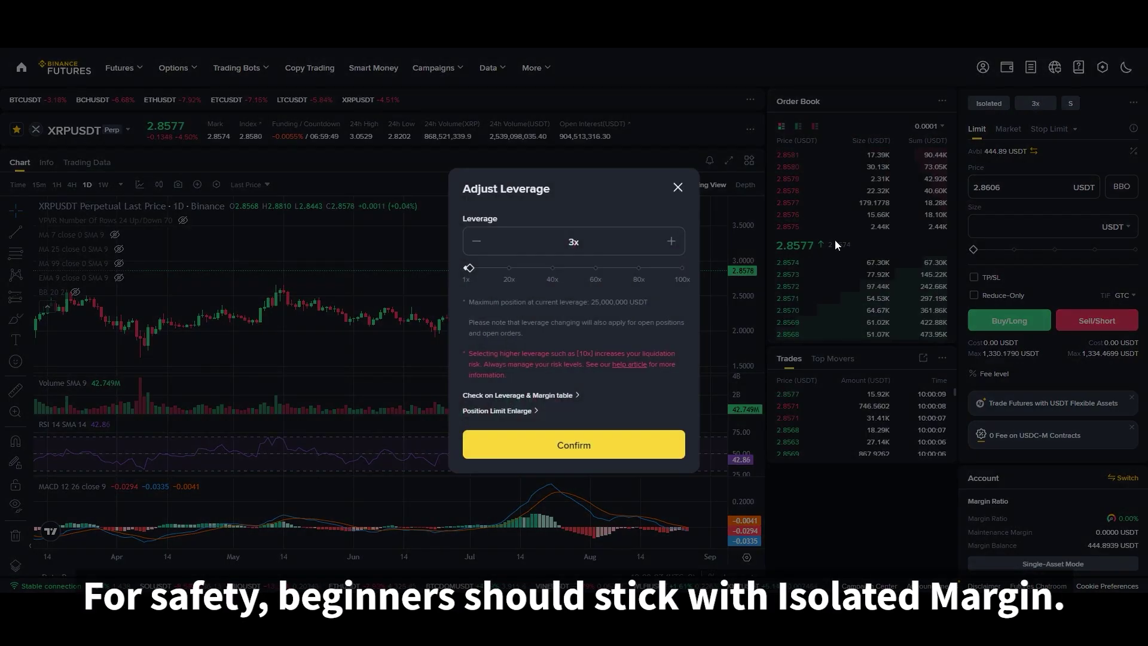
left_click(481, 273)
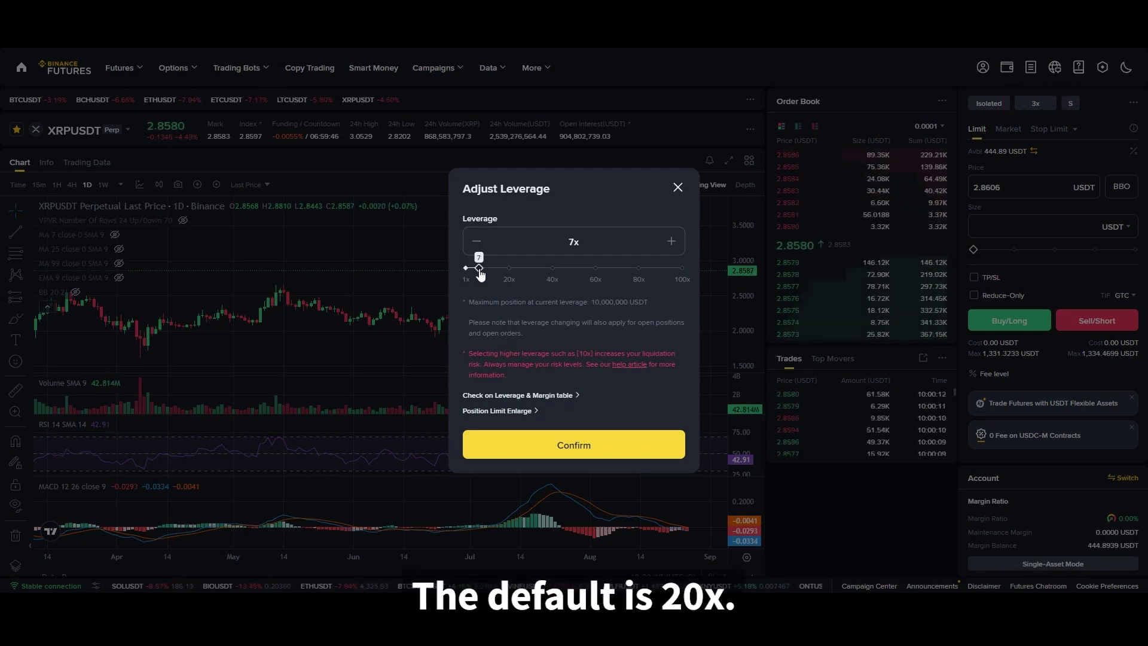
left_click_drag(481, 274, 476, 272)
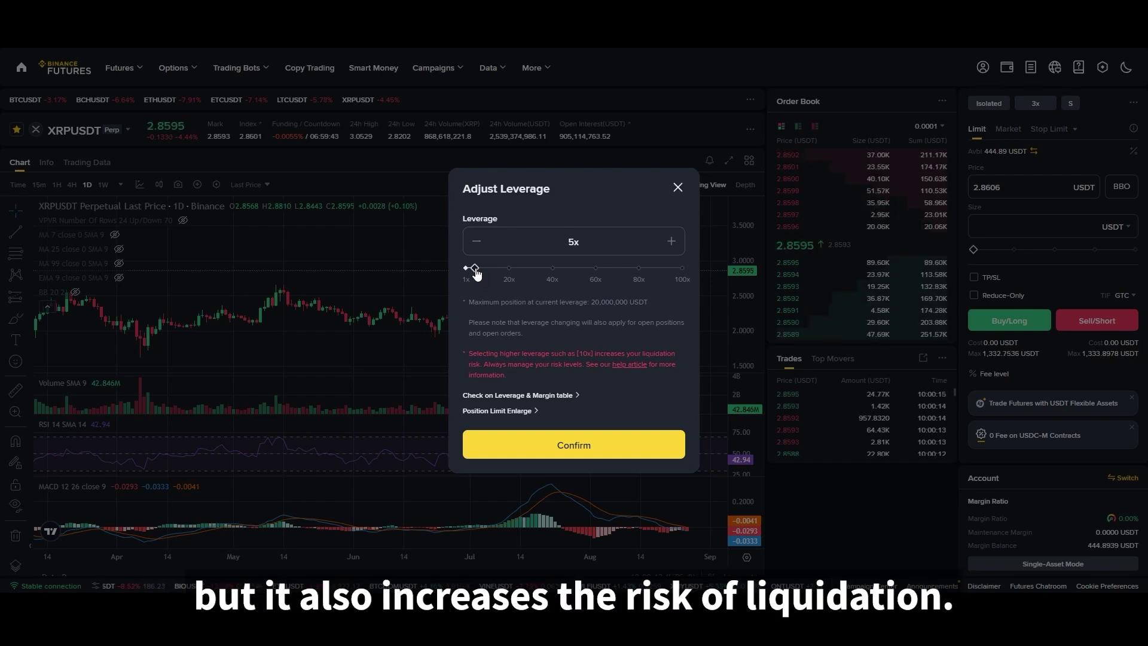
left_click(573, 445)
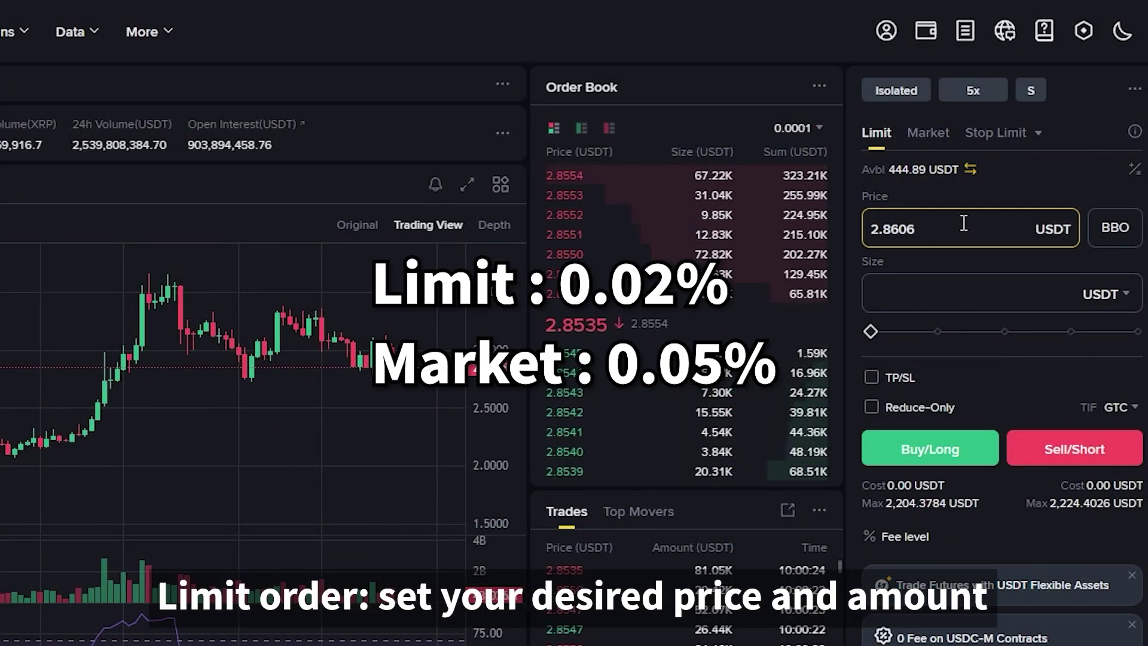
Step: Place a Buy/Long XRPUSDT order sized at 25% with limit price 2.8606
left_click(942, 331)
left_click_drag(941, 337, 937, 340)
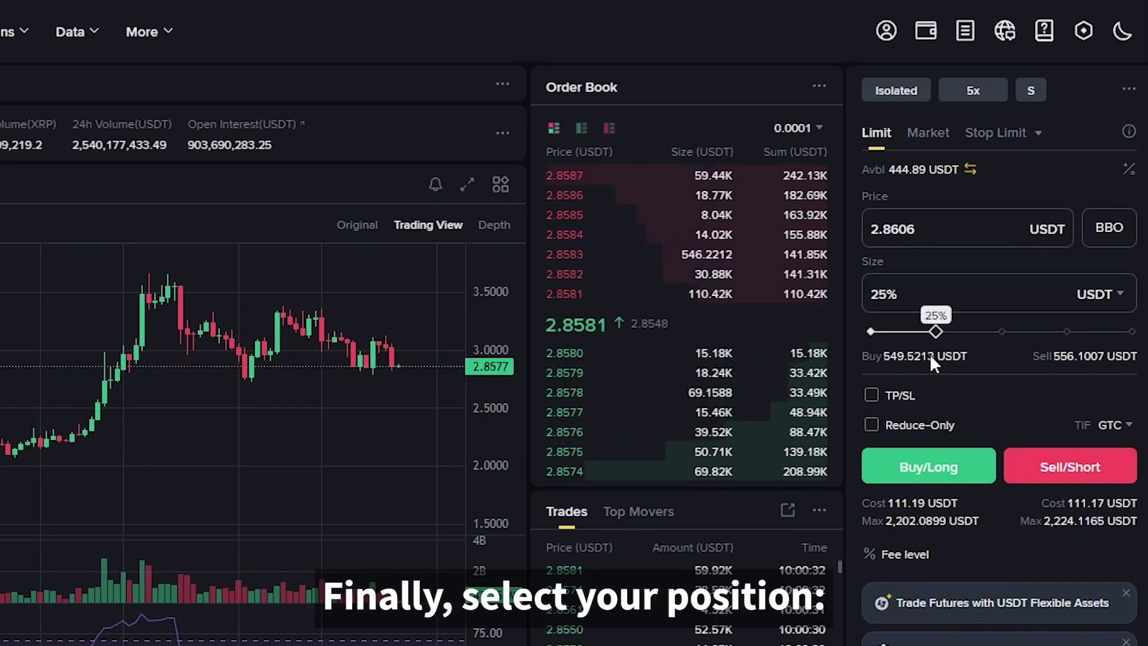
left_click(928, 464)
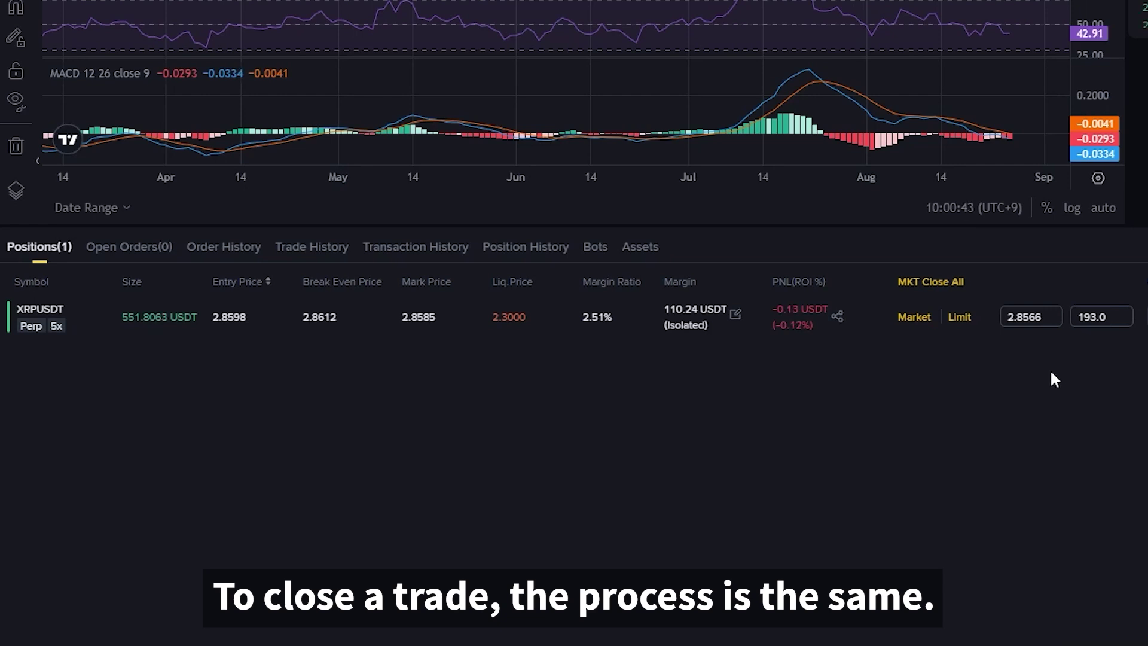
Step: Close the XRPUSDT position at market from the Positions tab
left_click(961, 319)
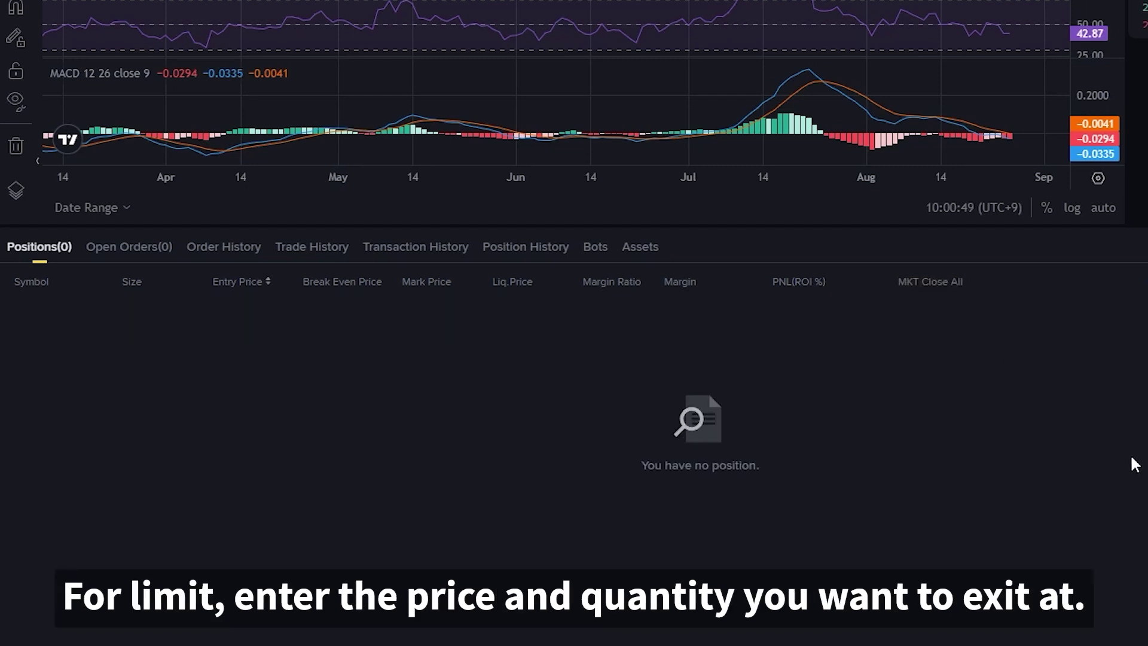